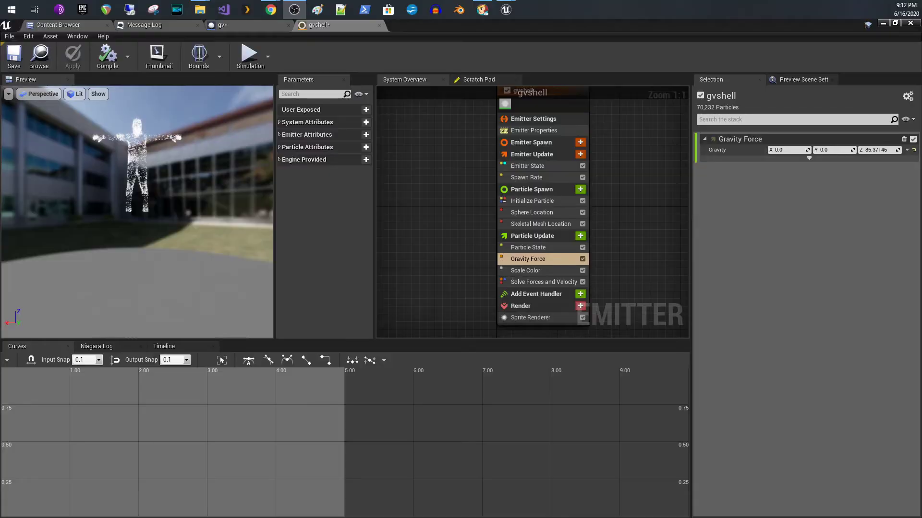
Bring up the Content Browser on the two folder, listing its 24 assets including gvshell
left_click(74, 29)
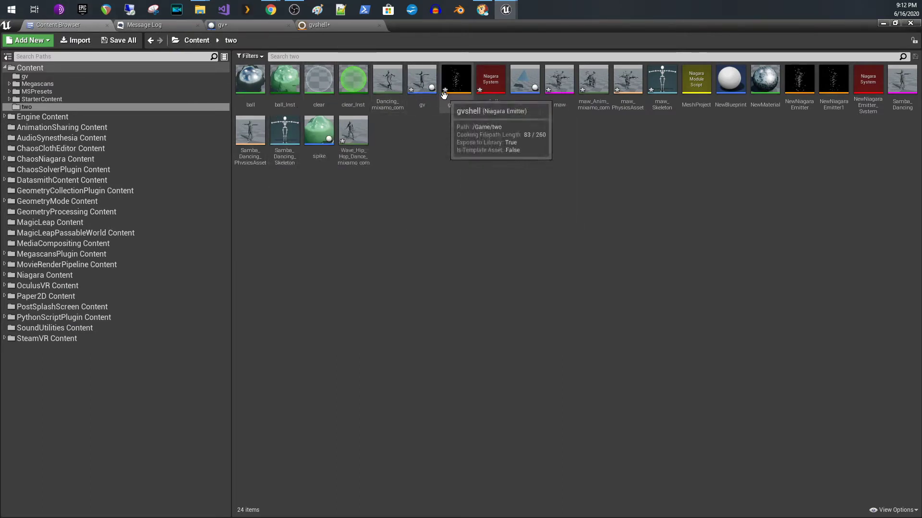
Open the gv blueprint and inspect its root, skeletal mesh and Niagara components before returning to Event Graph
double_click(415, 84)
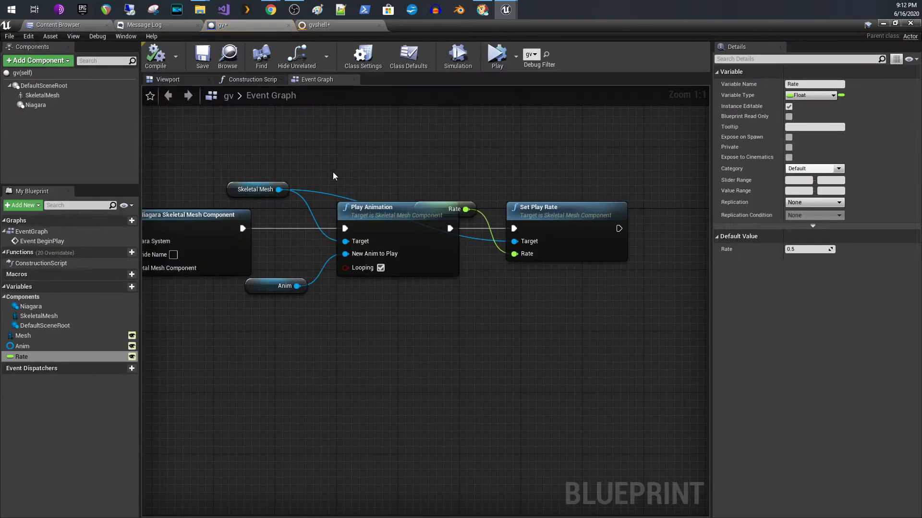
left_click(145, 79)
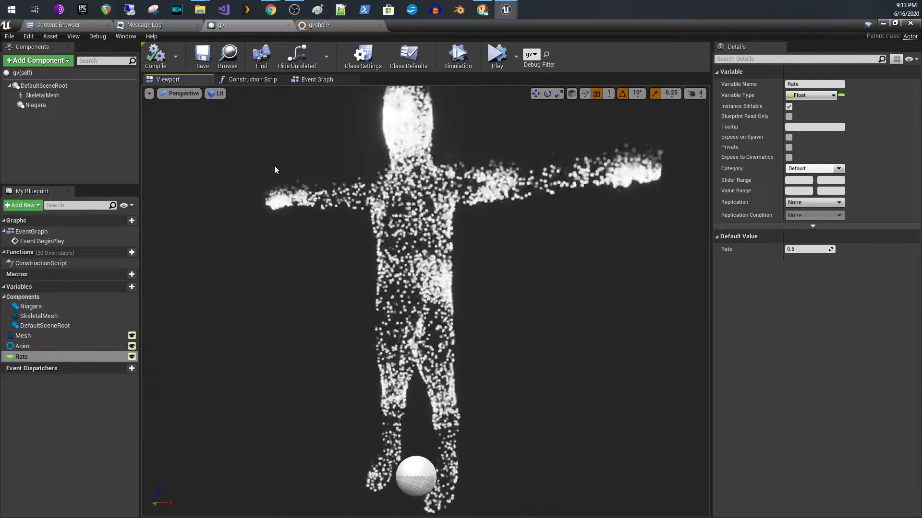
left_click(99, 85)
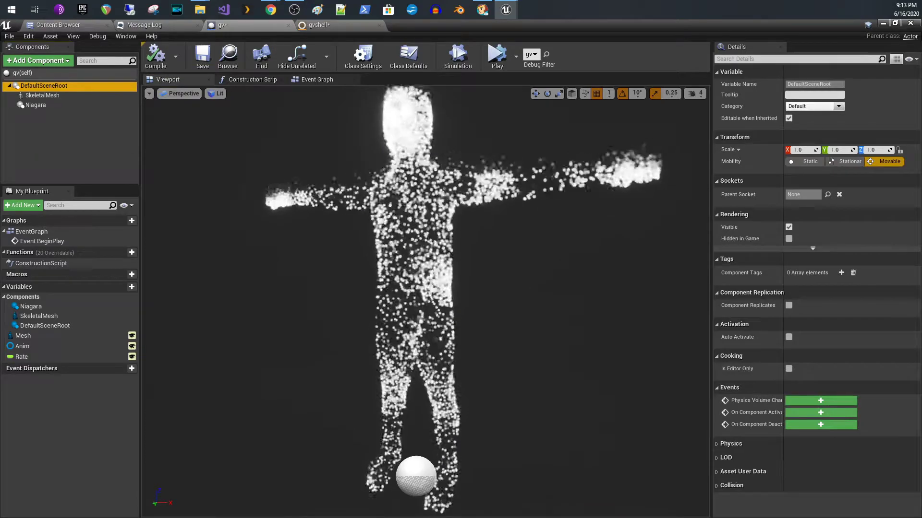
left_click(46, 96)
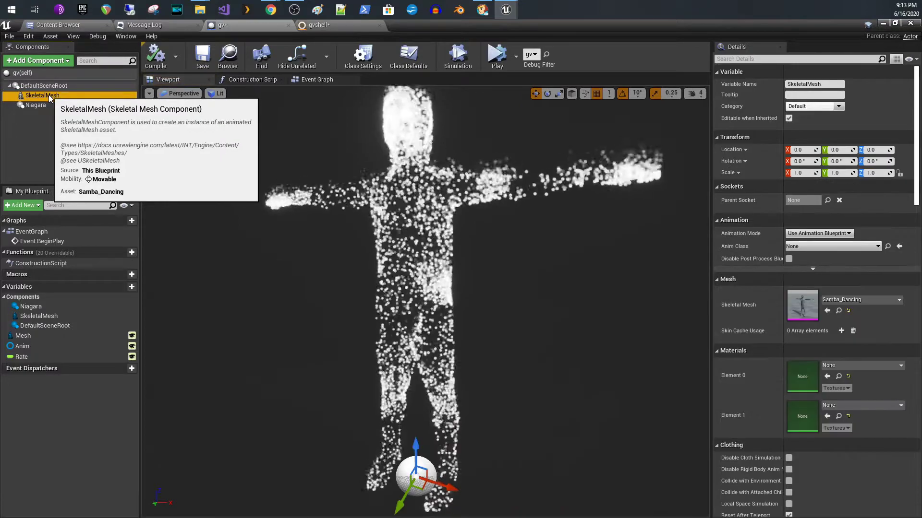
left_click(49, 106)
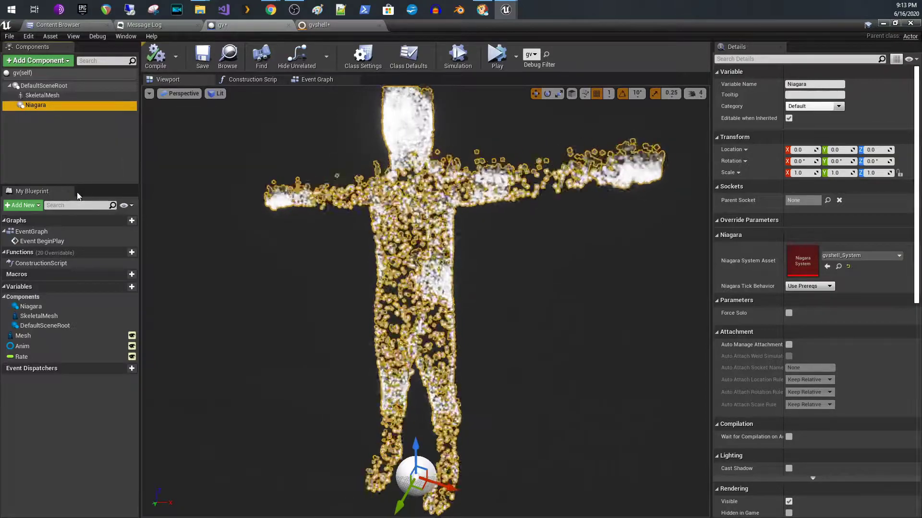
left_click(304, 79)
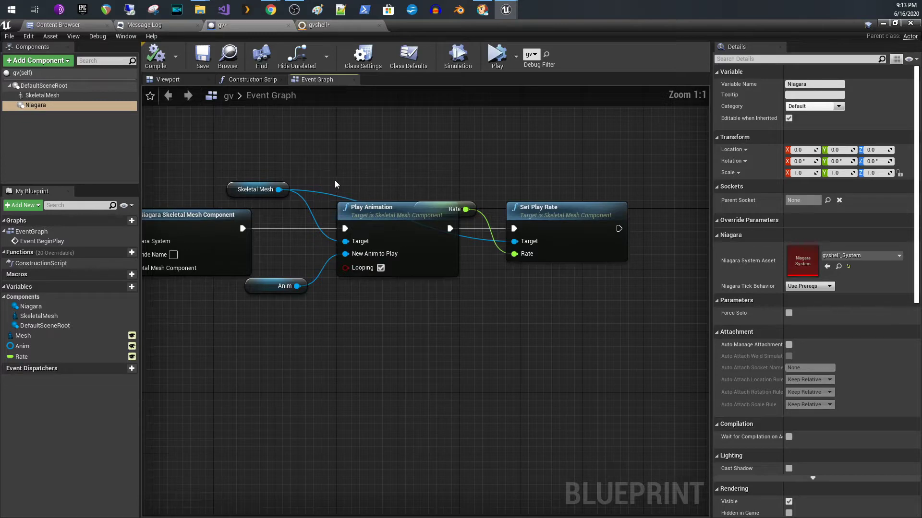
Pan the Event Graph to the BeginPlay chain and inspect the Niagara component and Mesh variable
right_click_drag(337, 166, 371, 162)
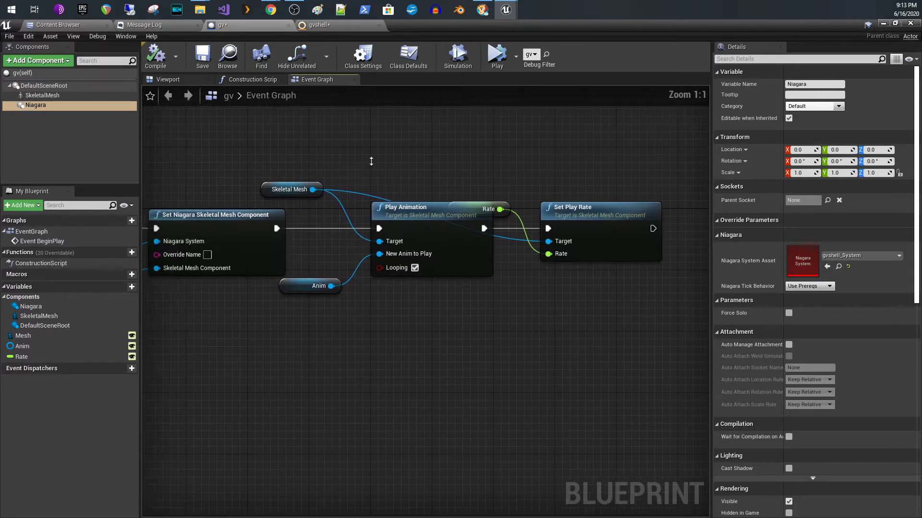
right_click_drag(281, 164, 676, 164)
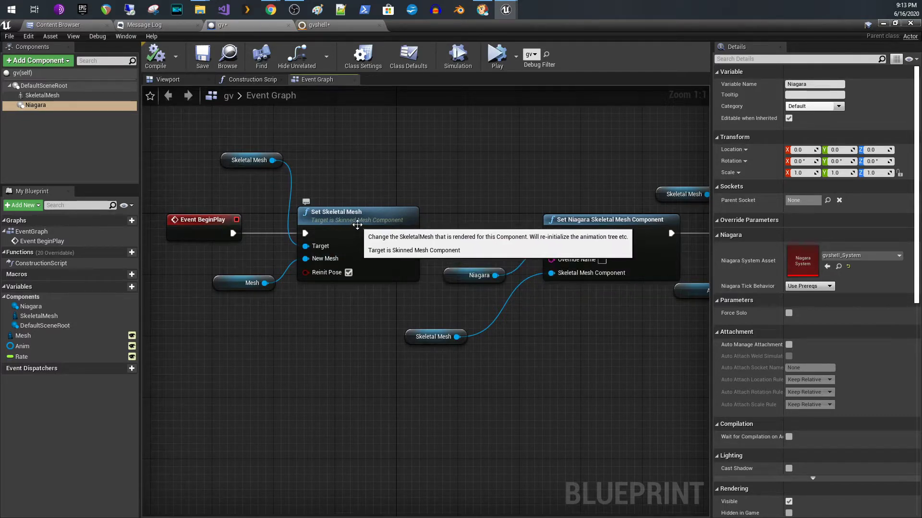
left_click(93, 104)
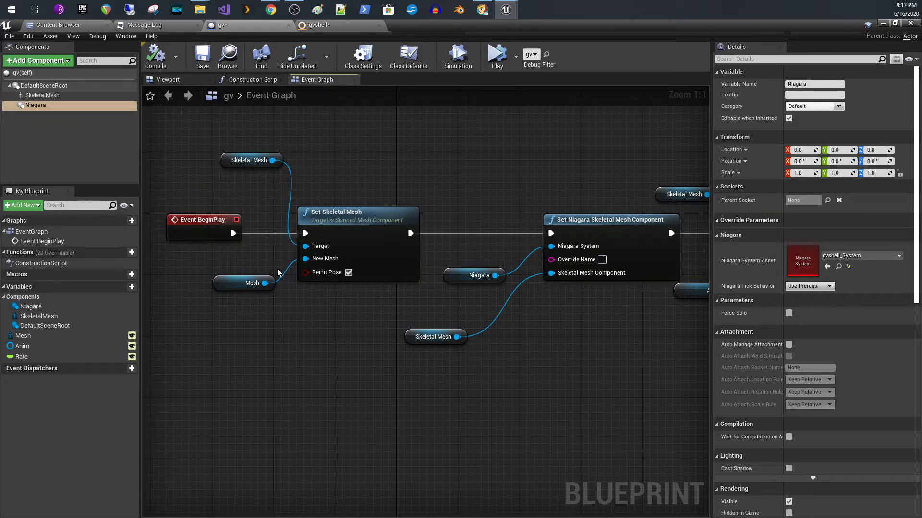
left_click(240, 283)
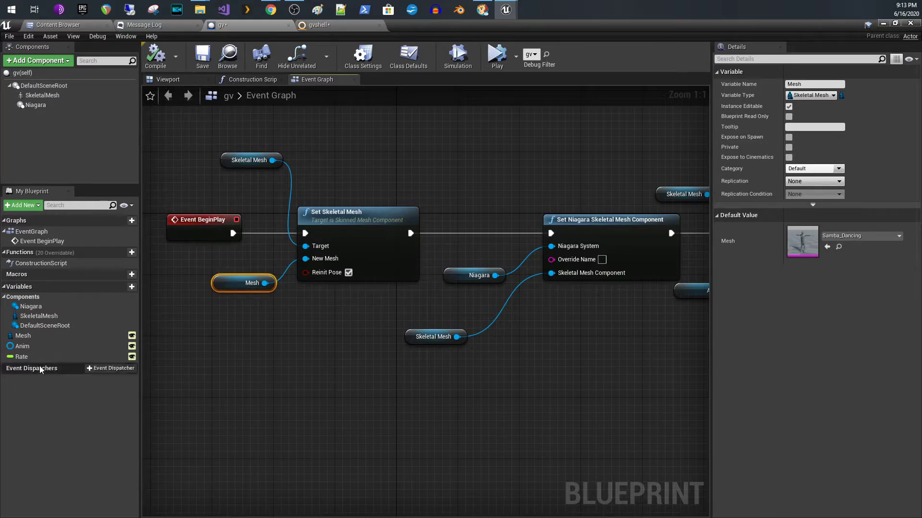
left_click(54, 337)
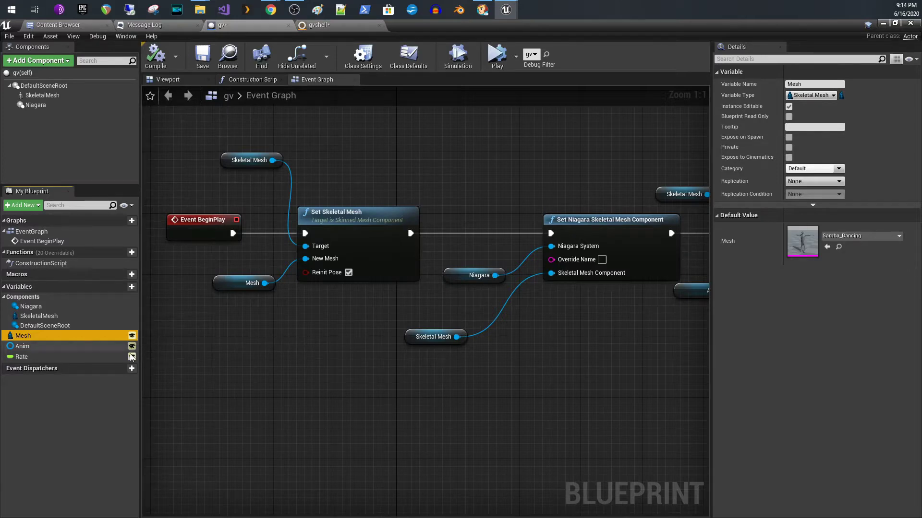
Make the Rate variable public with its eye icon, like Mesh and Anim
left_click(131, 356)
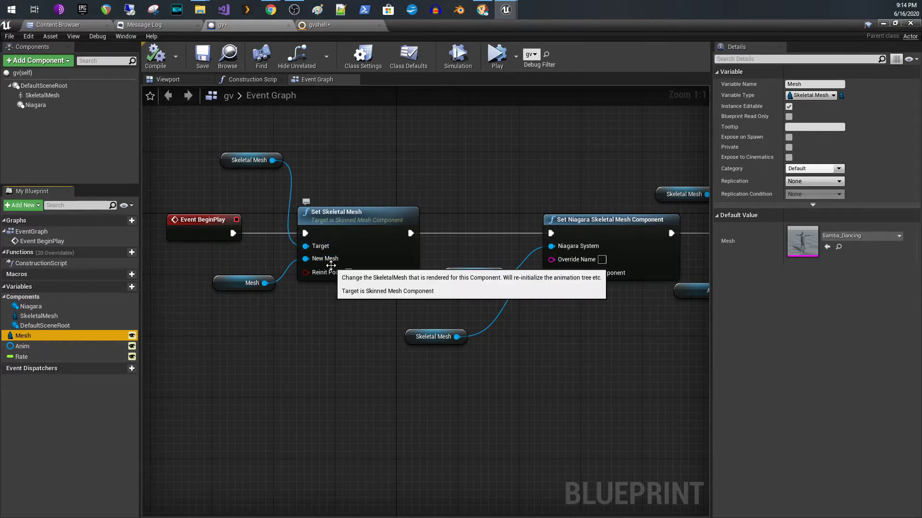
scroll(351, 244, "down", 3)
scroll(351, 245, "down", 1)
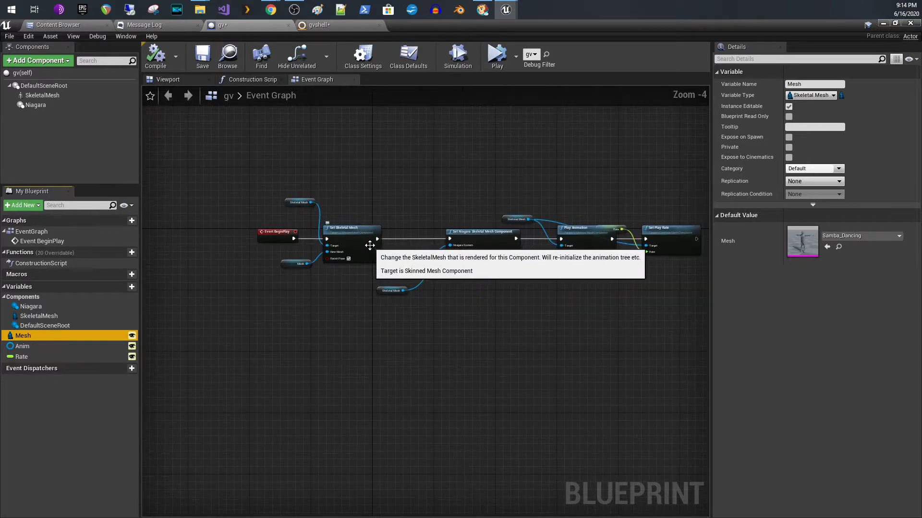
scroll(413, 255, "up", 4)
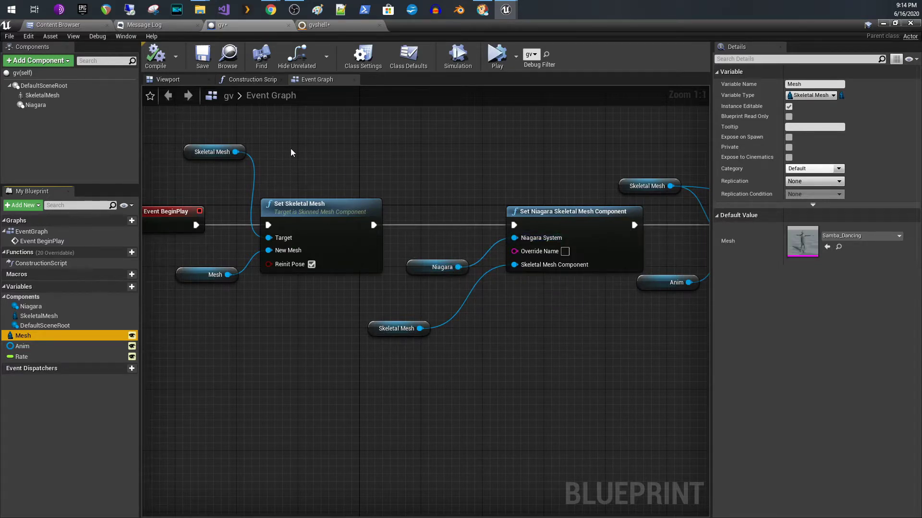
Inspect the Niagara and skeletal mesh components and pan toward the Play Animation node
left_click(34, 104)
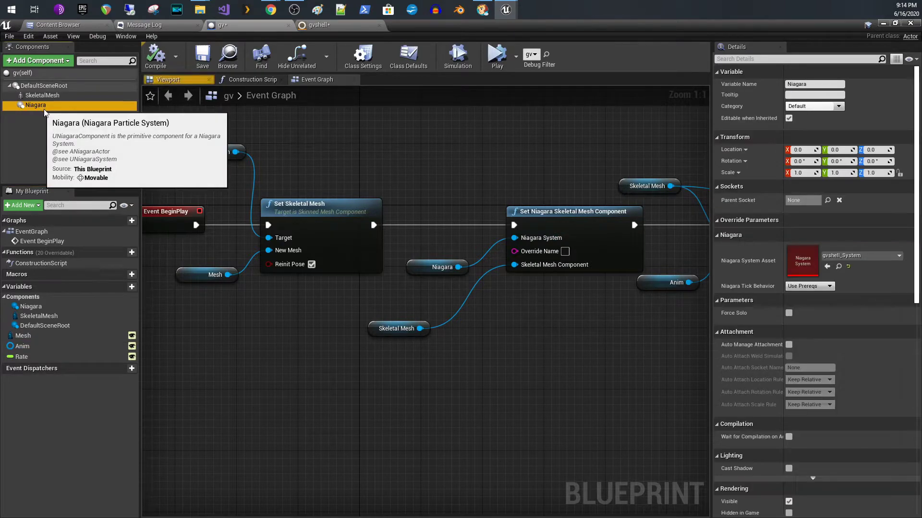
left_click(380, 331)
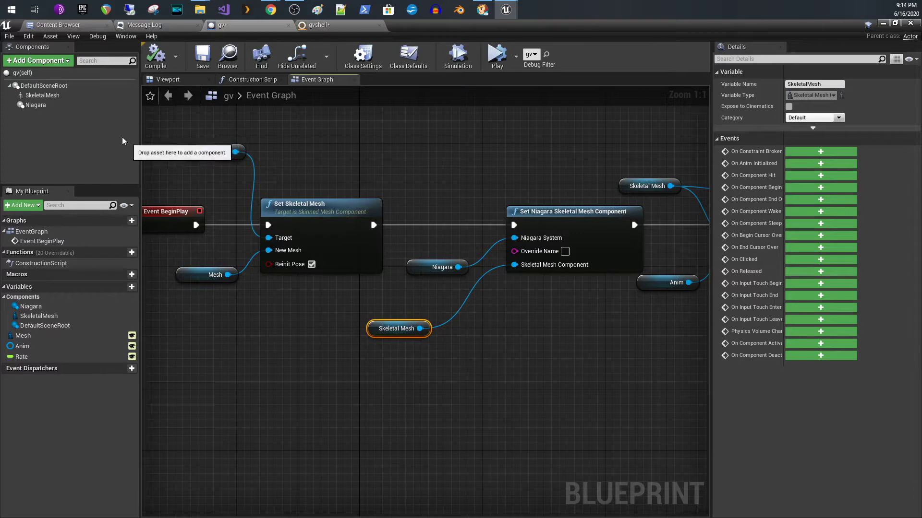
left_click(96, 95)
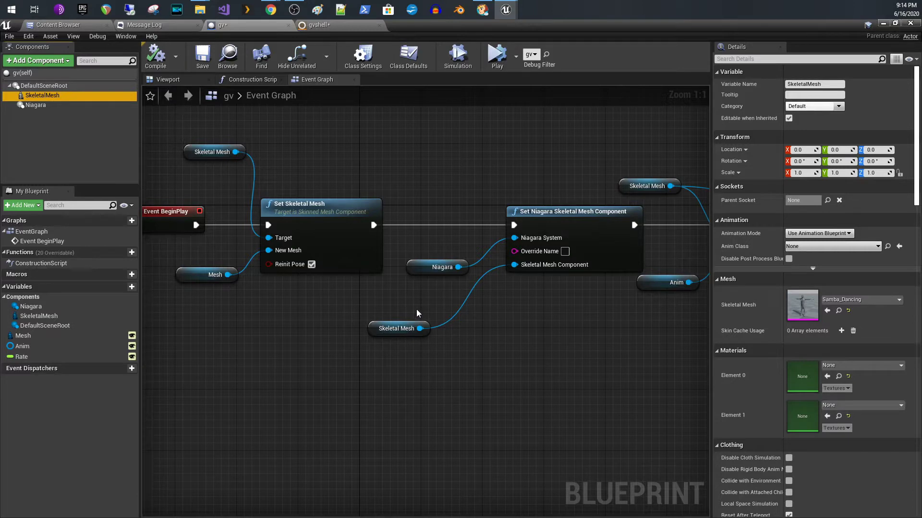
right_click_drag(416, 314, 256, 324)
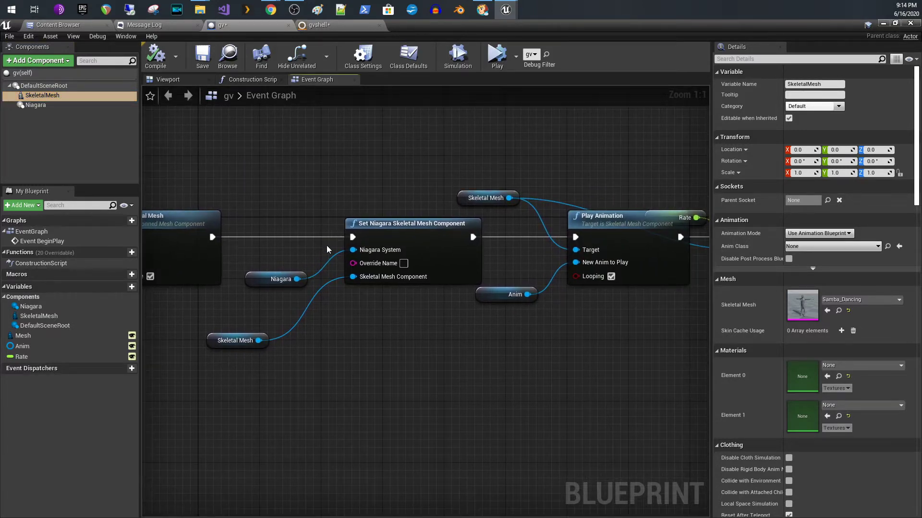
Box-select the Niagara, Skeletal Mesh and Set Niagara nodes and pan toward Set Play Rate
left_click_drag(267, 183, 405, 380)
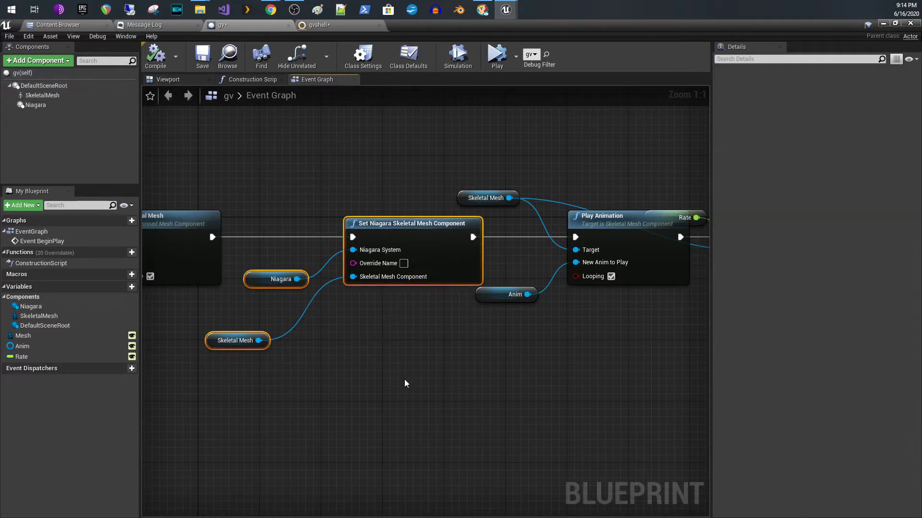
left_click(420, 363)
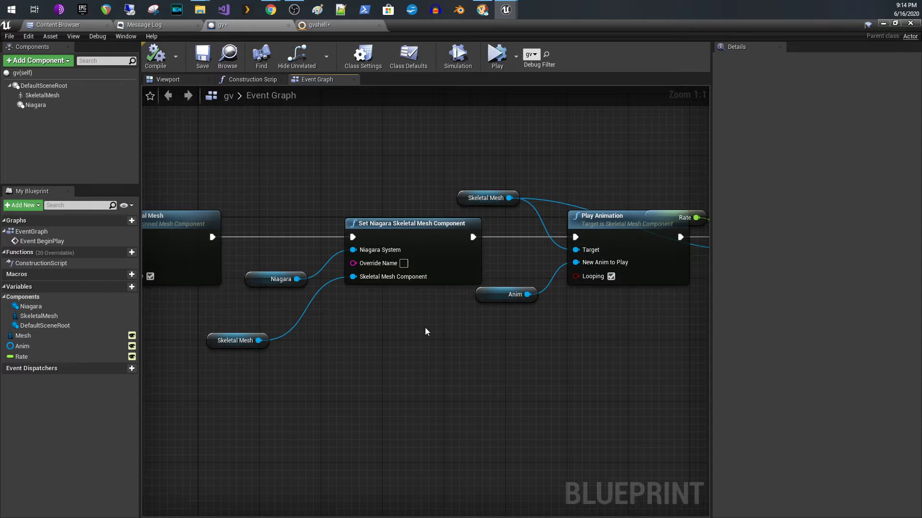
left_click_drag(255, 200, 403, 384)
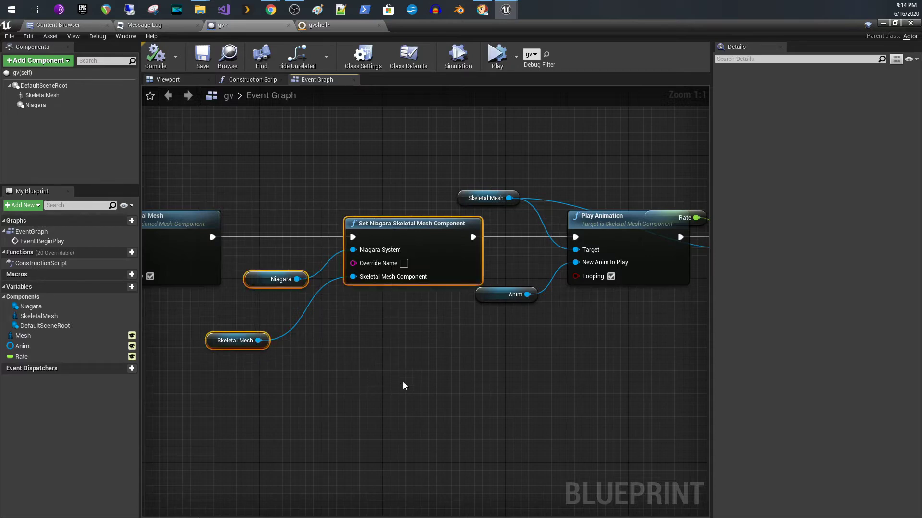
right_click_drag(408, 348, 257, 368)
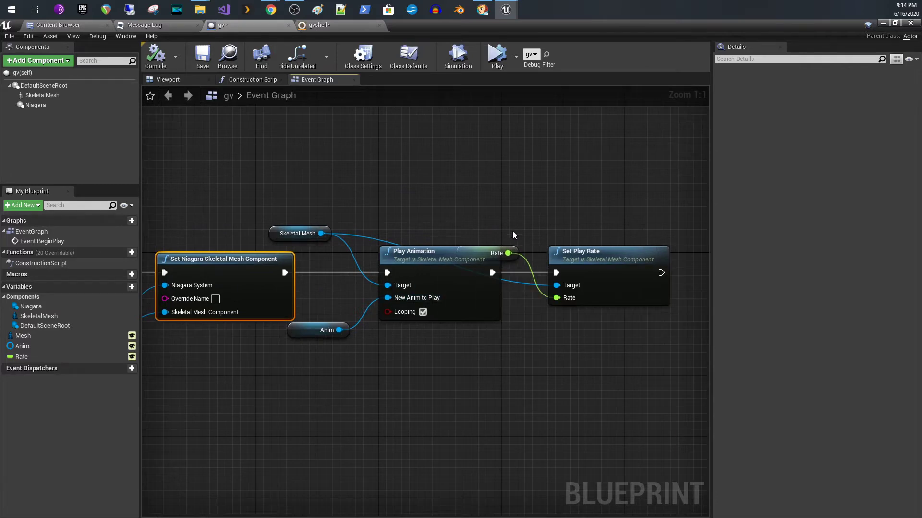
Move the Rate and Set Play Rate nodes up-right and inspect the Anim variable
left_click_drag(513, 235, 596, 204)
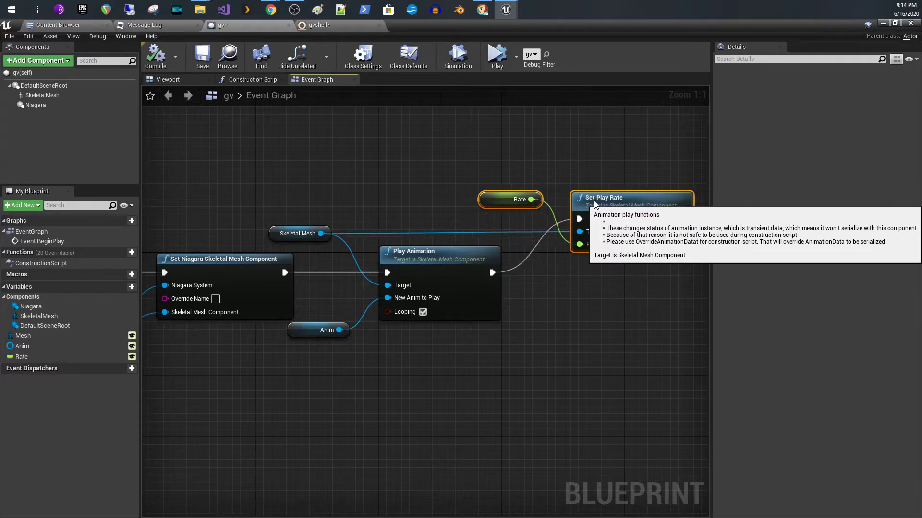
left_click(484, 298)
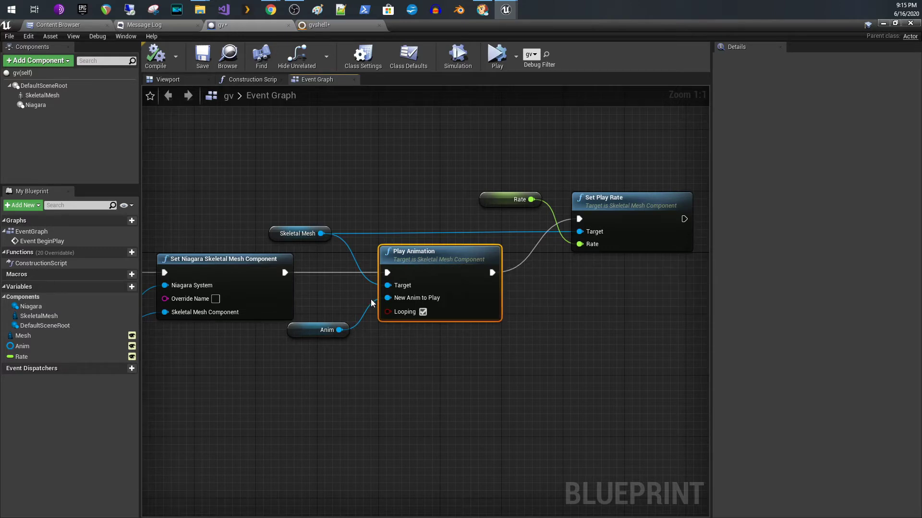
left_click(314, 331)
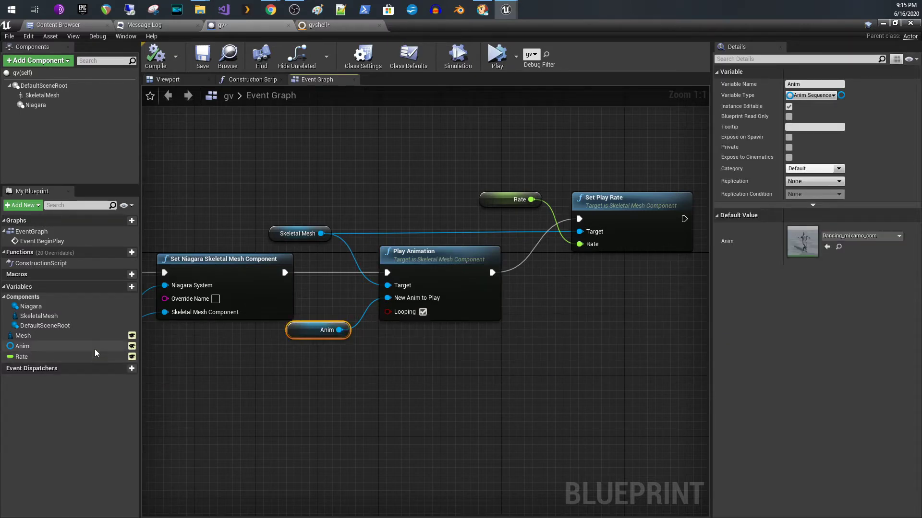
left_click(126, 350)
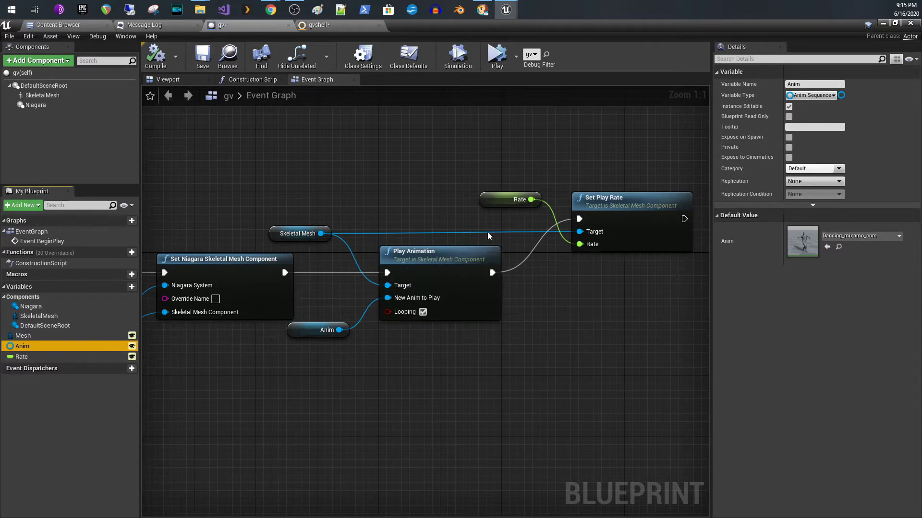
Check that the Rate variable's default value is 0.5 in Details
left_click(611, 205)
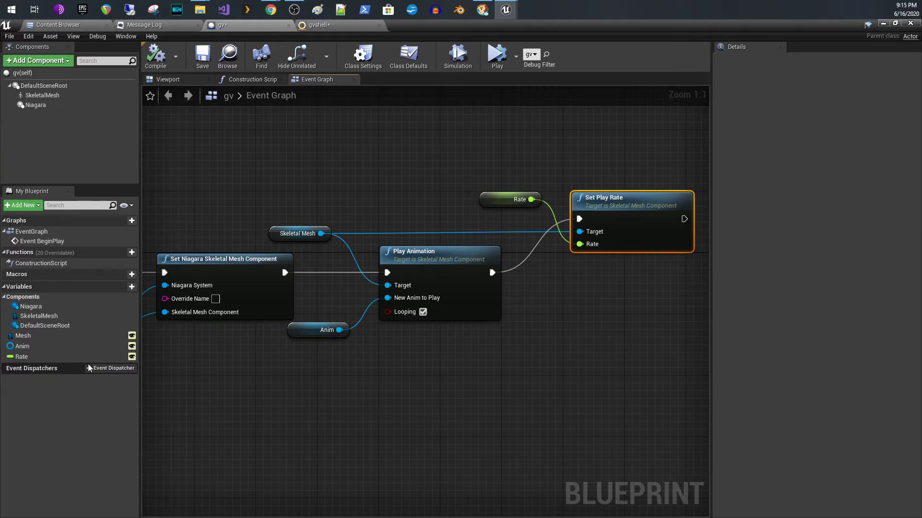
left_click(86, 358)
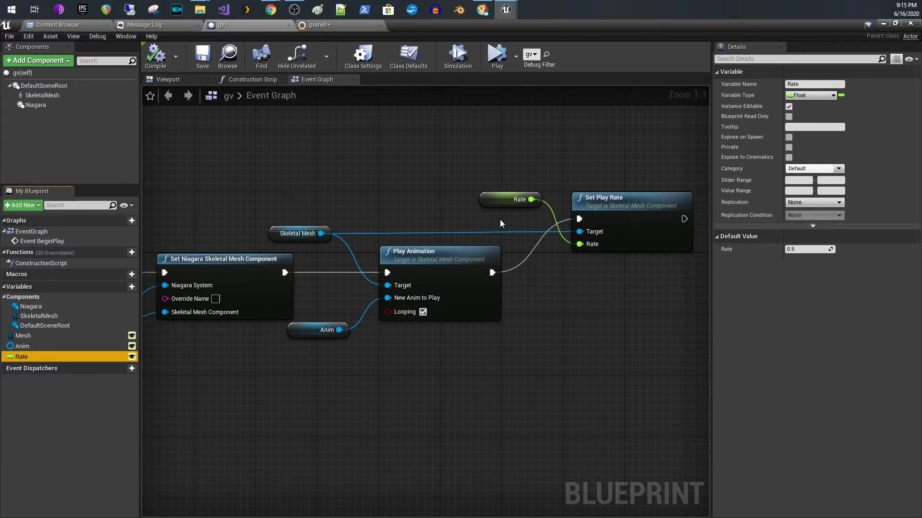
left_click(347, 27)
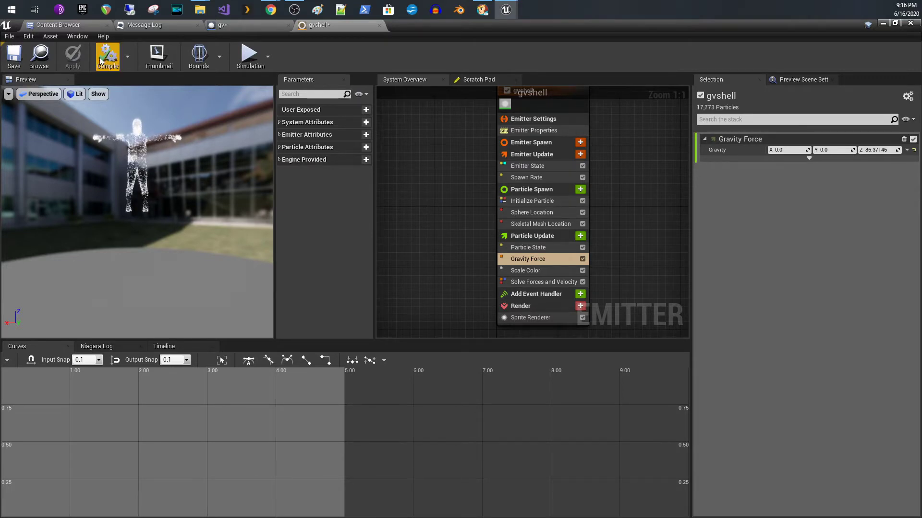
Visit the two content folder, dismiss its asset creation menu, and return to the gvshell emitter
left_click(79, 29)
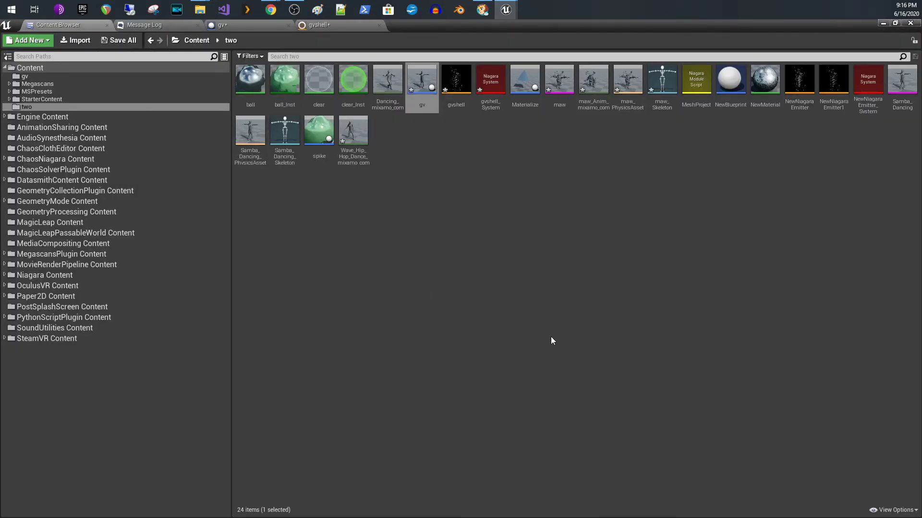
right_click(529, 349)
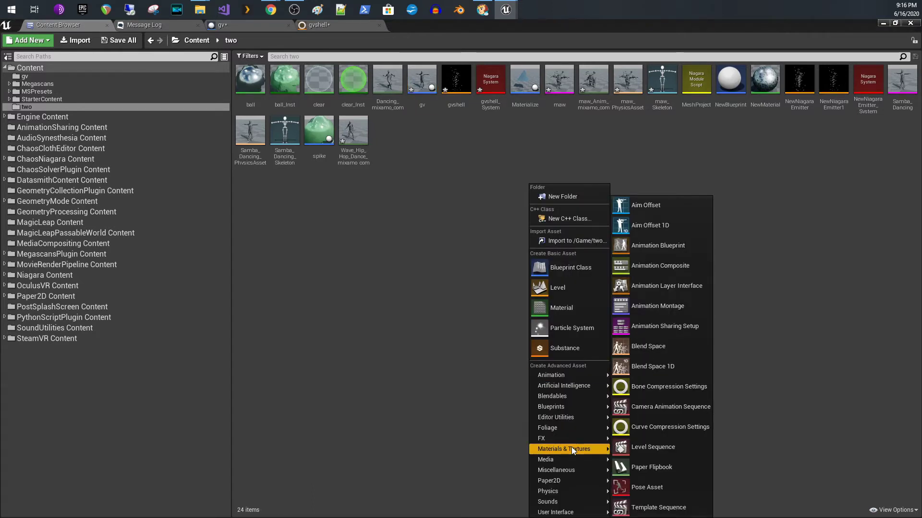
mouse_move(589, 440)
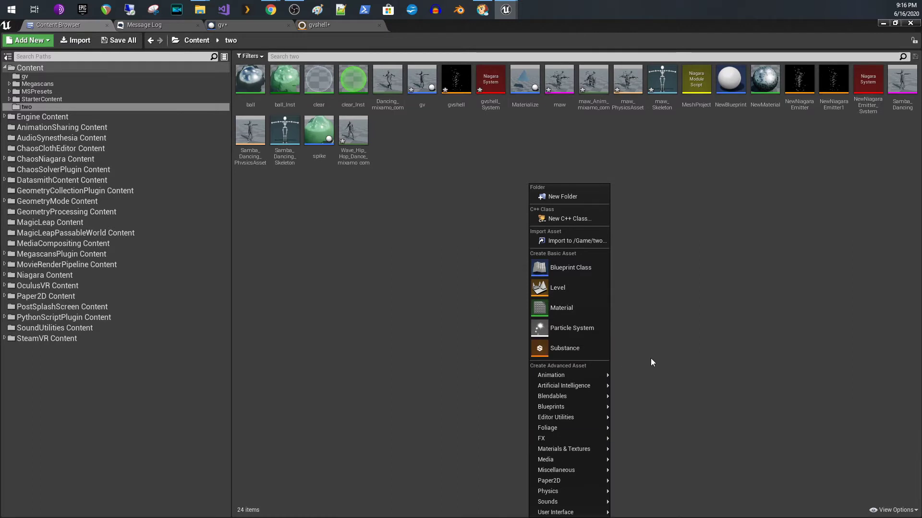
left_click(651, 358)
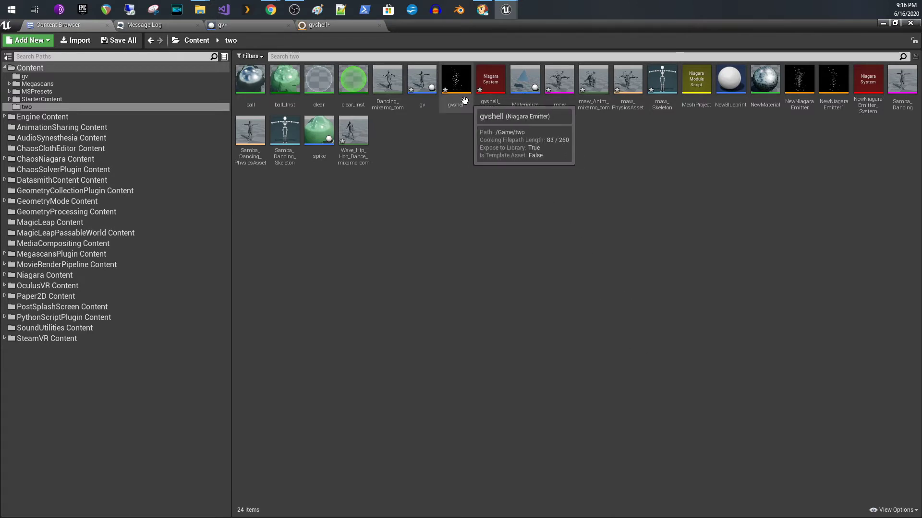
left_click(346, 27)
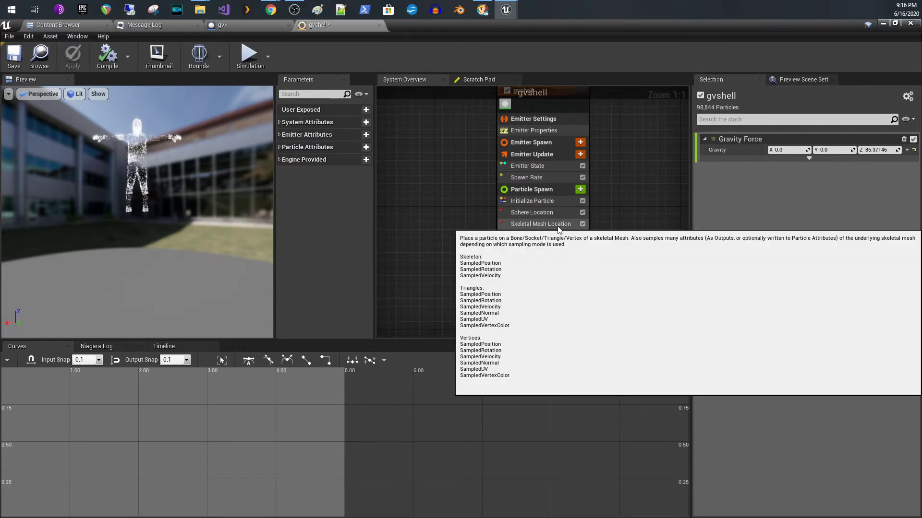
Review the Skeletal Mesh Location module's settings, then go back to the gv Event Graph
left_click(558, 224)
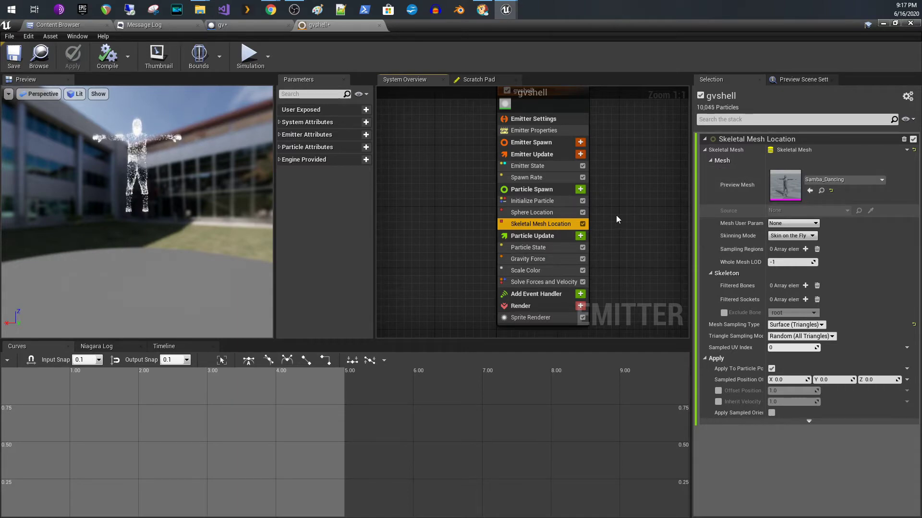
left_click(269, 33)
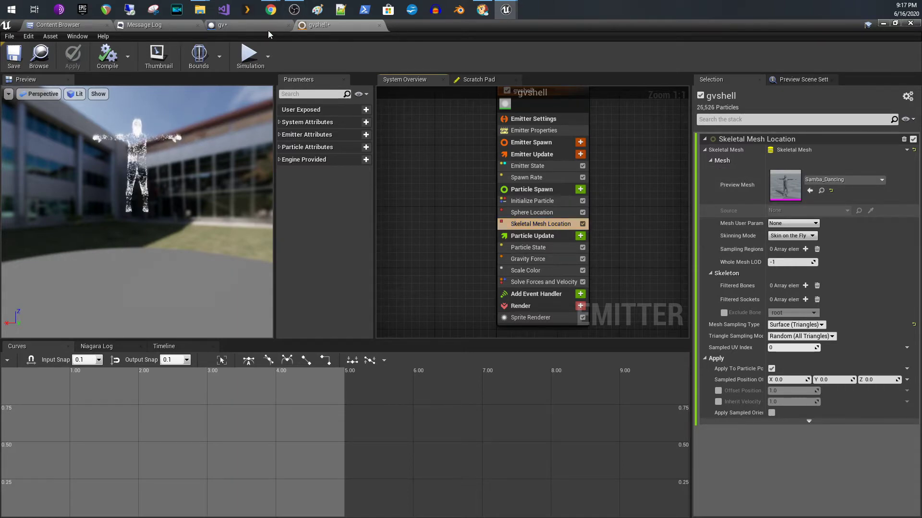
left_click(268, 28)
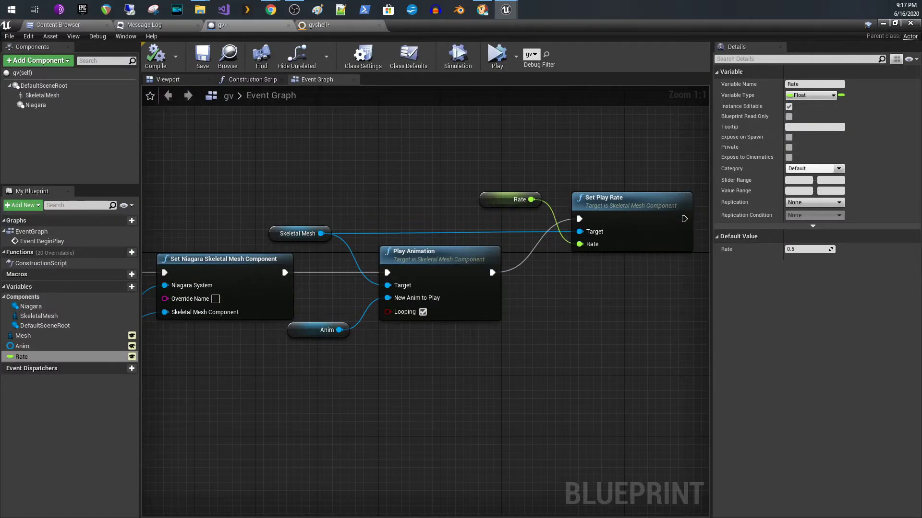
Select the Set Niagara Skeletal Mesh Component node, then return to the gvshell emitter editor
left_click(204, 275)
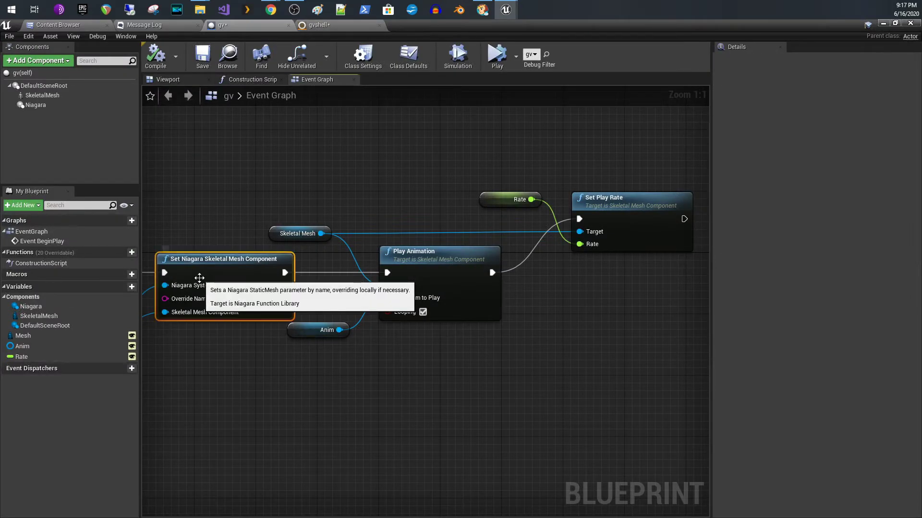
right_click_drag(211, 275, 236, 270)
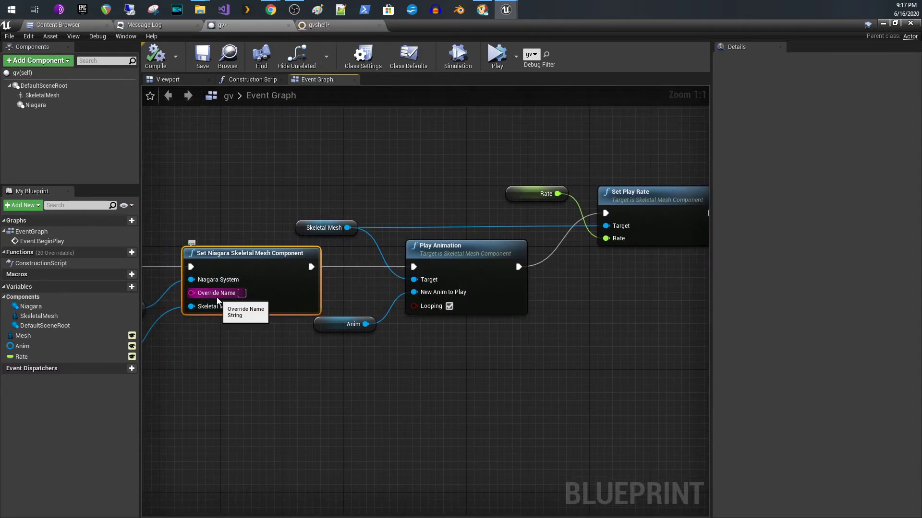
left_click(329, 26)
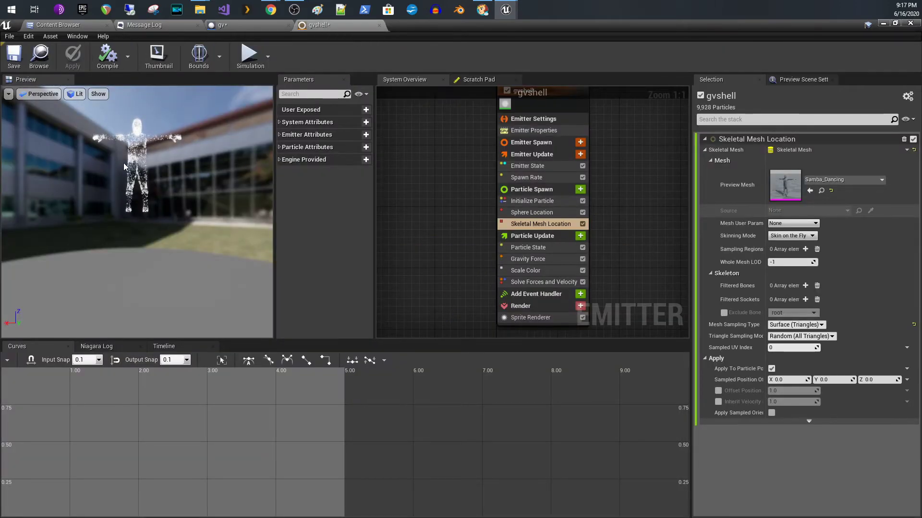
mouse_move(555, 230)
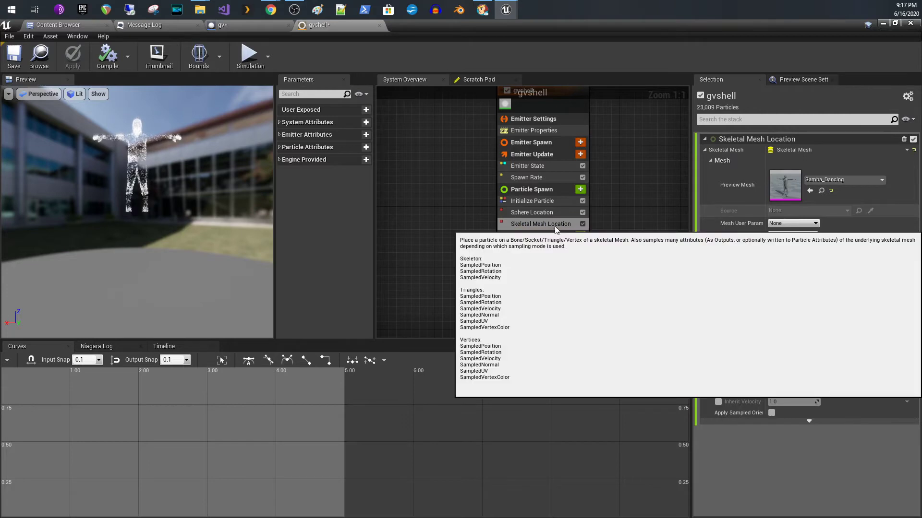
mouse_move(571, 146)
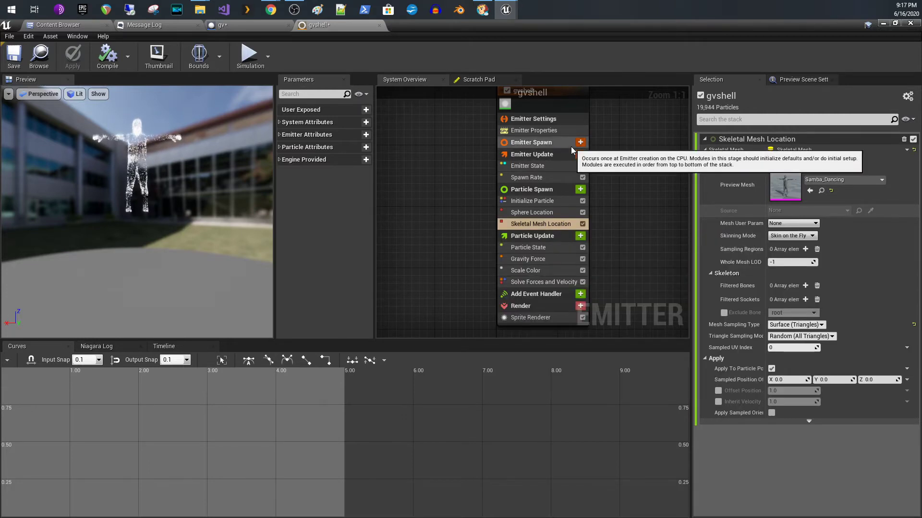
left_click(543, 133)
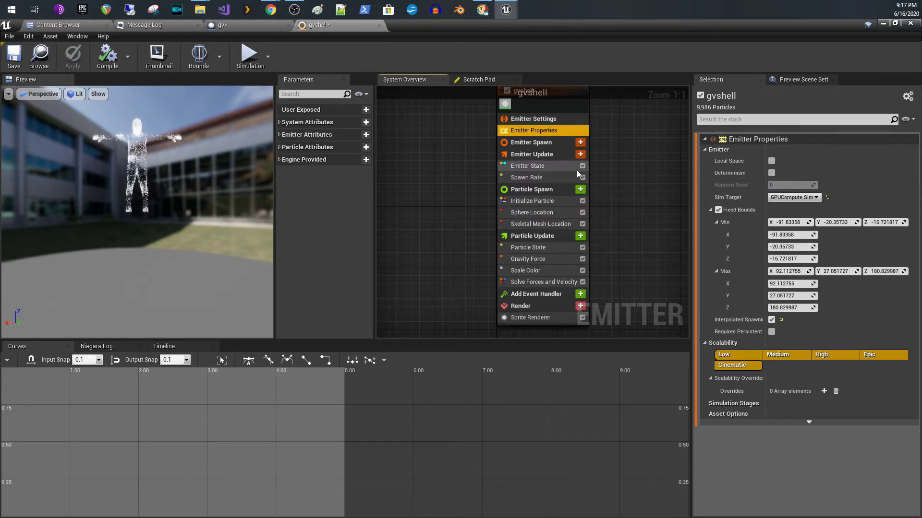
left_click(547, 177)
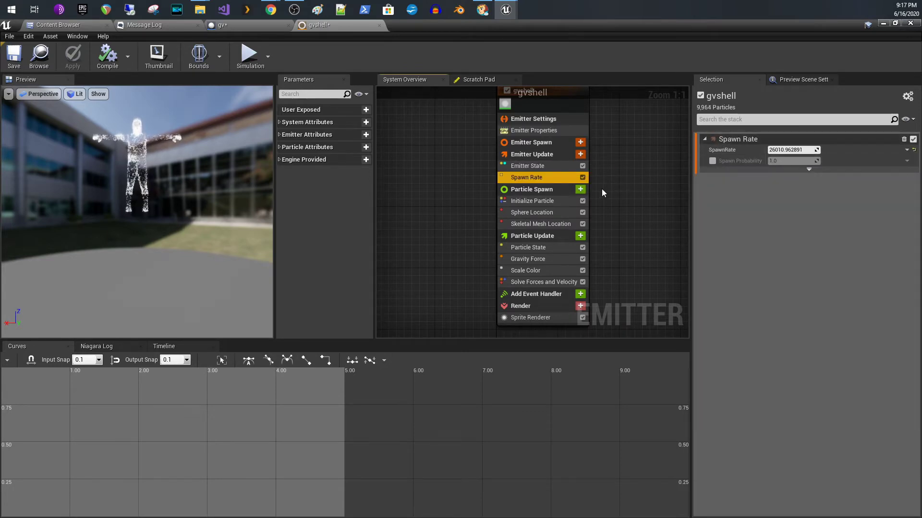
left_click(545, 200)
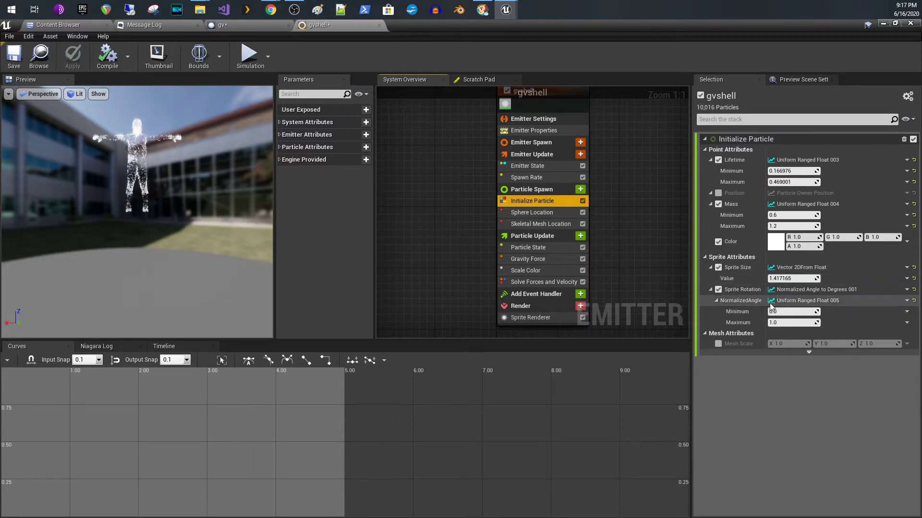
left_click(552, 261)
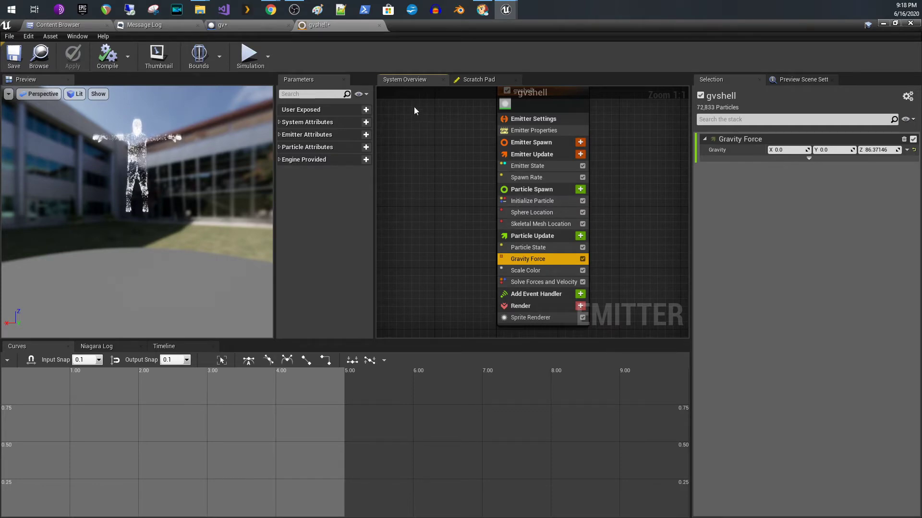
left_click(83, 29)
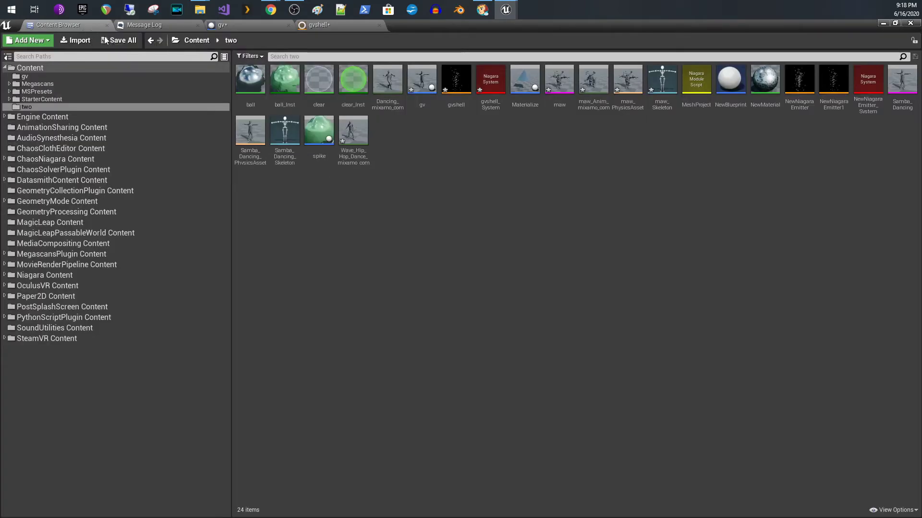
Check the gvshell emitter's context actions, then open the gvshell_System Niagara system
left_click(457, 98)
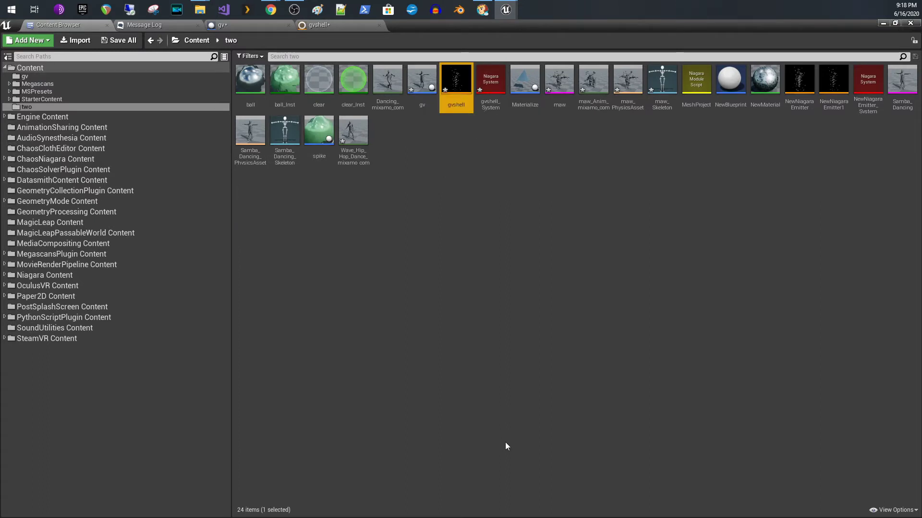
right_click(450, 99)
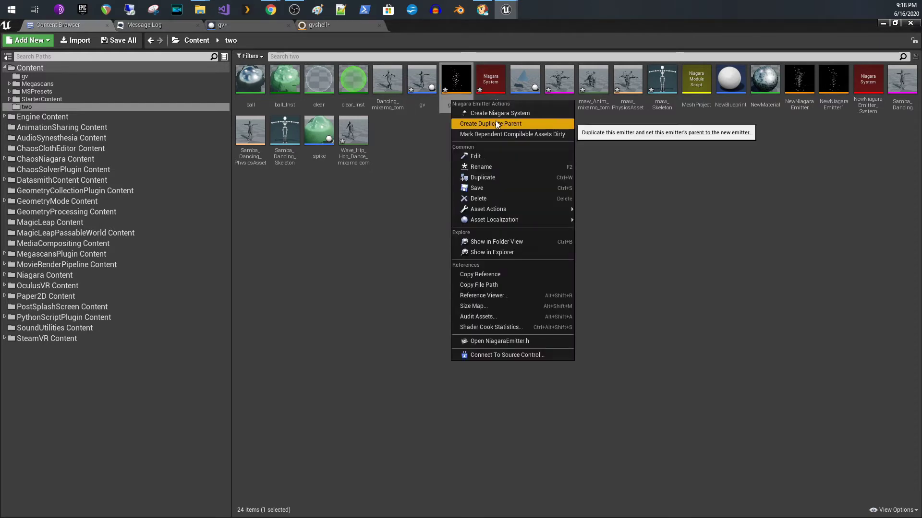
left_click(425, 148)
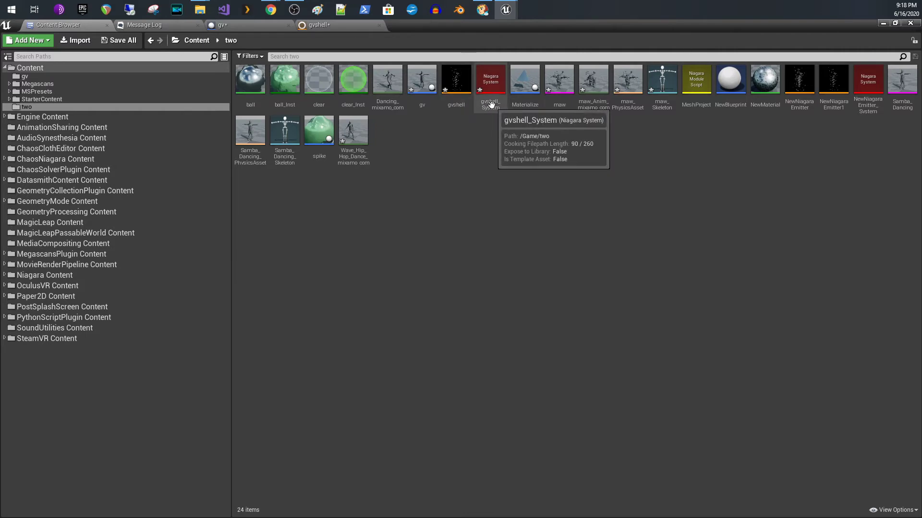
double_click(490, 104)
Revisit the gvshell emitter and the gv blueprint's event graph and component viewport
left_click(315, 26)
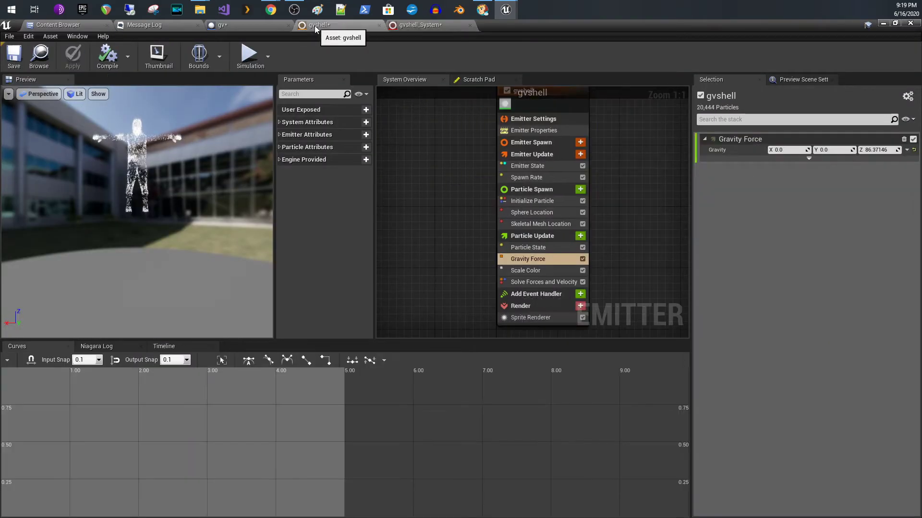
left_click(276, 25)
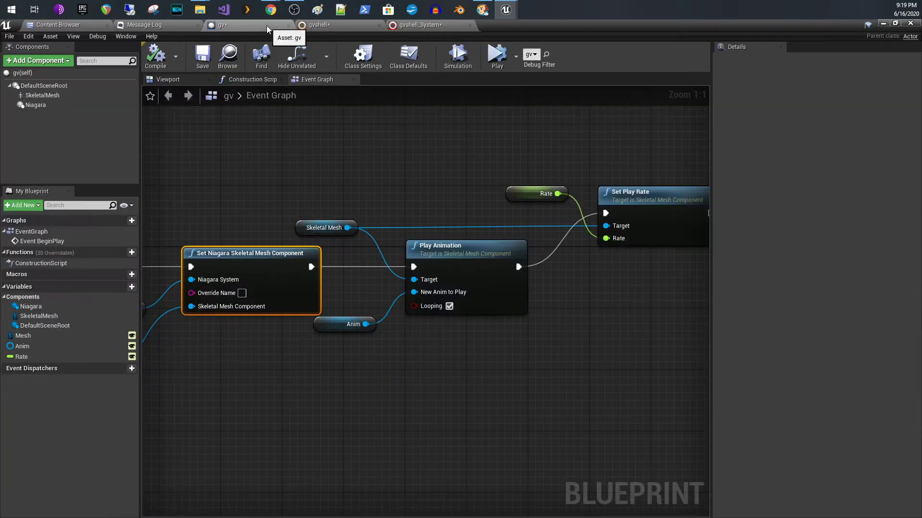
left_click(197, 81)
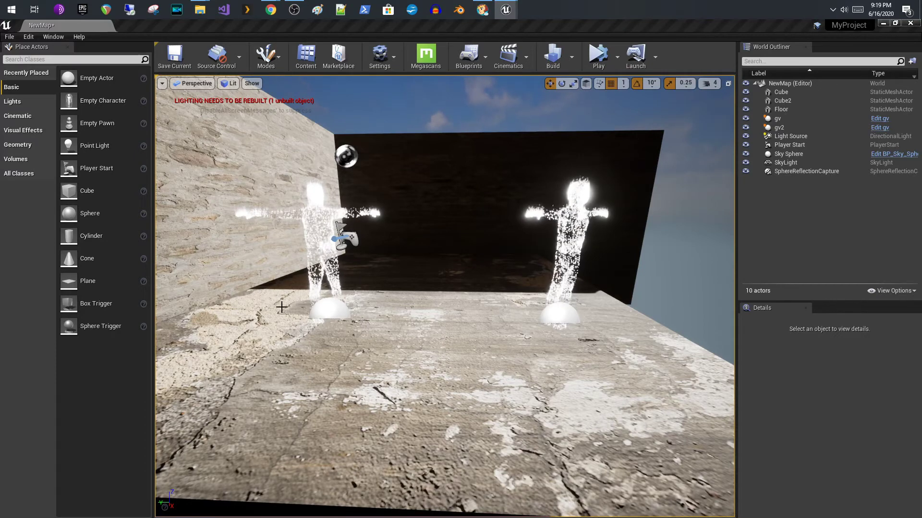
Select the left figure to show gv's Samba_Dancing mesh, Dancing_mixamo_com animation and 0.5 rate
left_click(322, 309)
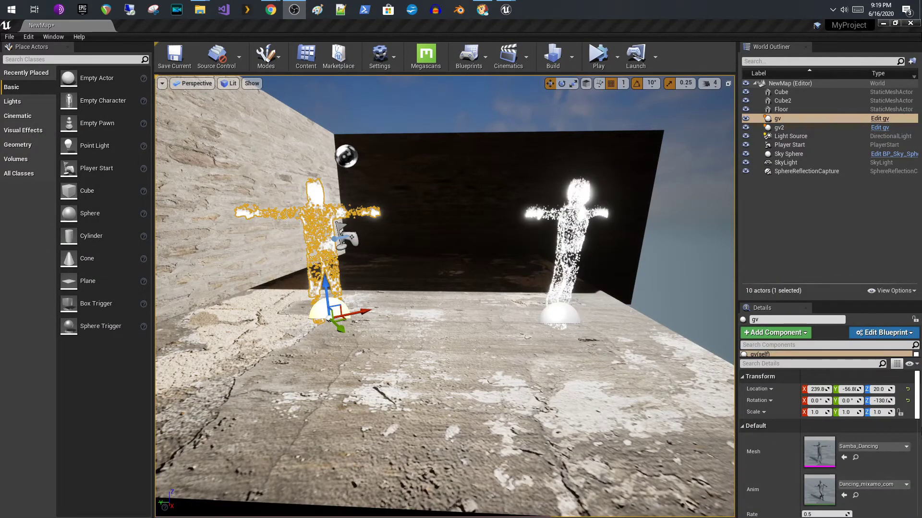
Select the right figure gv2 to show its maw mesh, maw_Anim_mixamo_com animation and Rate 0.1
left_click(916, 400)
scroll(871, 403, "down", 3)
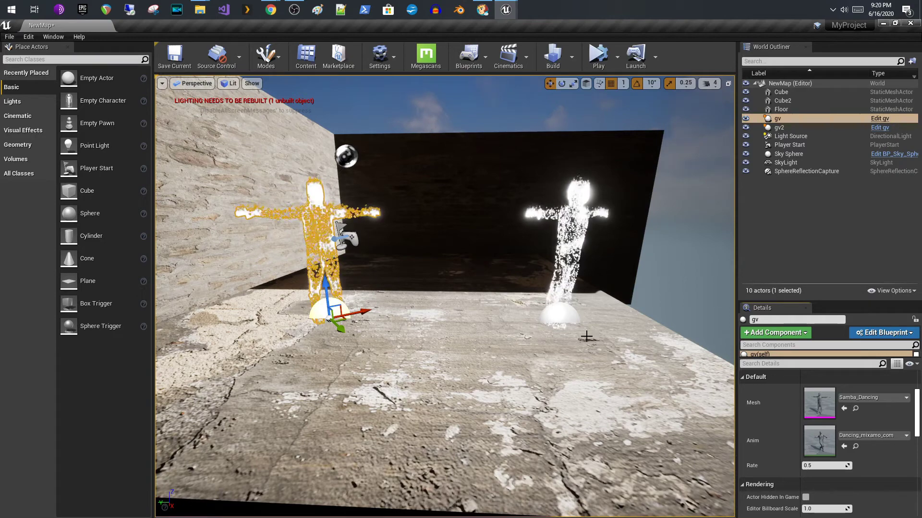
left_click(573, 318)
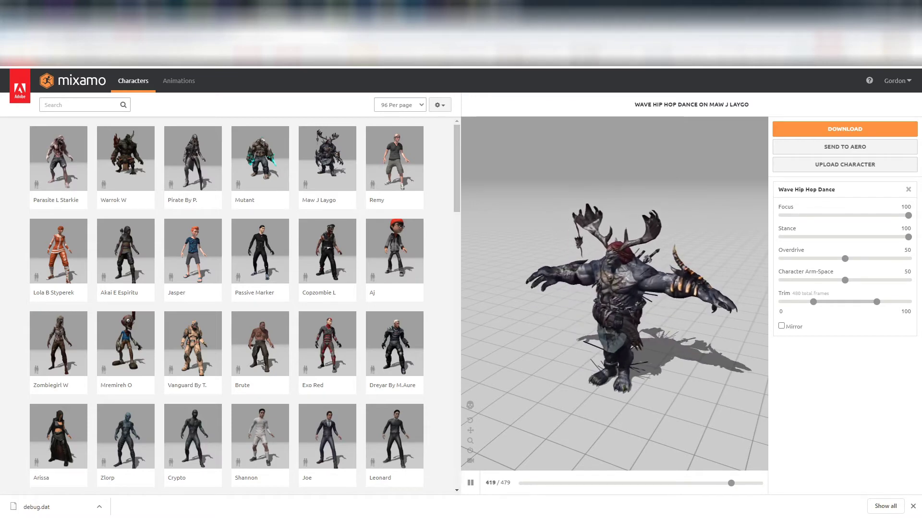
mouse_move(507, 19)
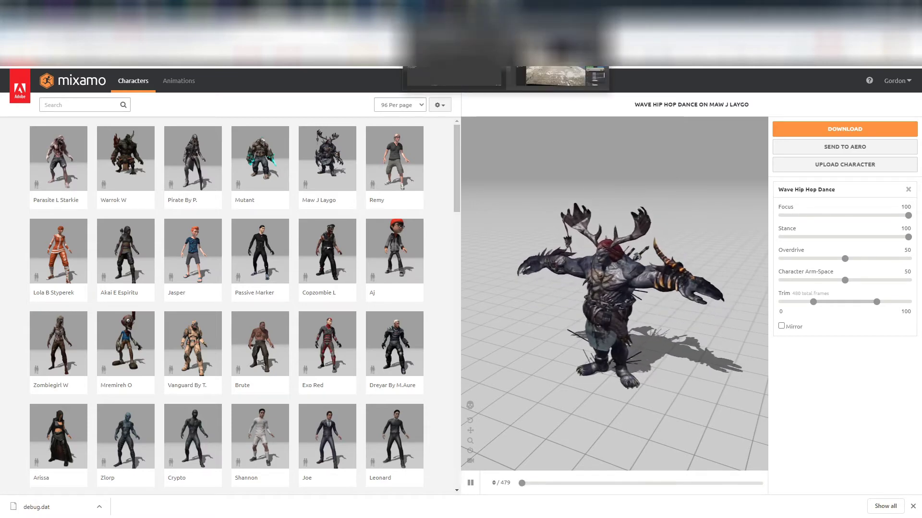
left_click(556, 76)
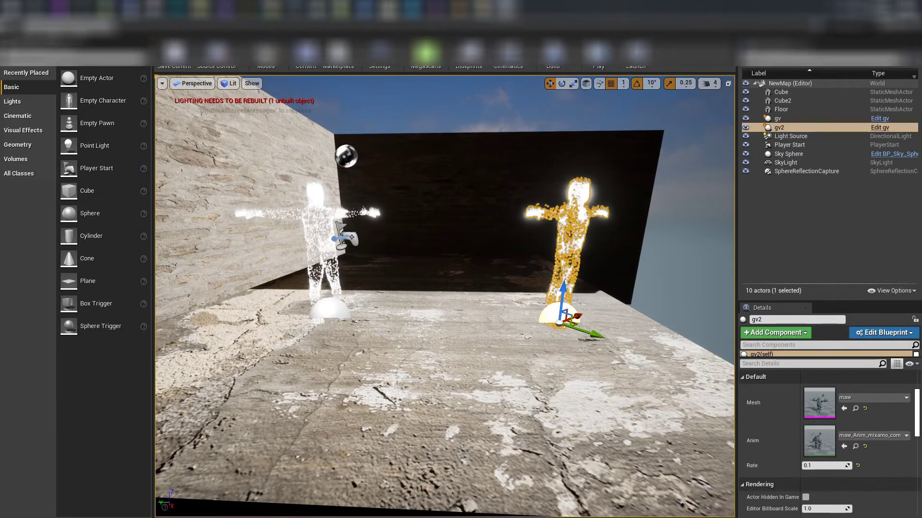
left_click_drag(506, 29, 459, 362)
right_click_drag(459, 362, 459, 361)
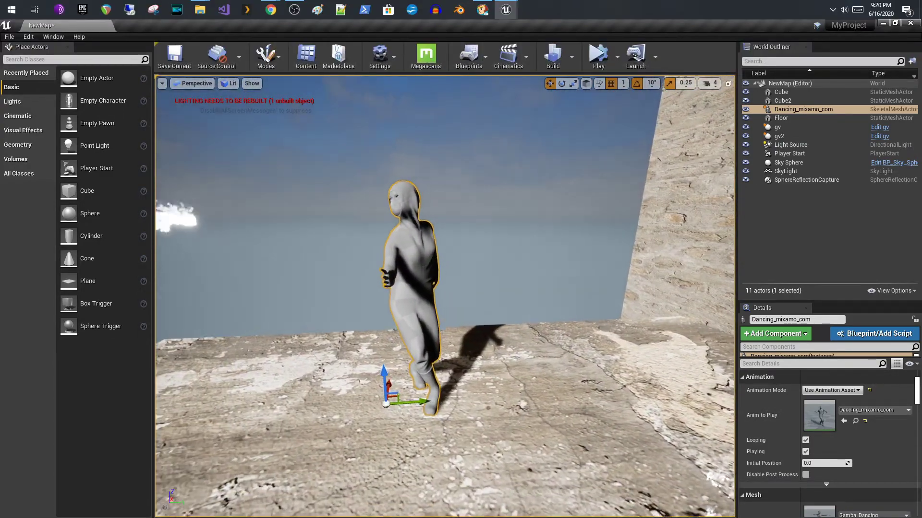
right_click_drag(444, 295, 444, 295)
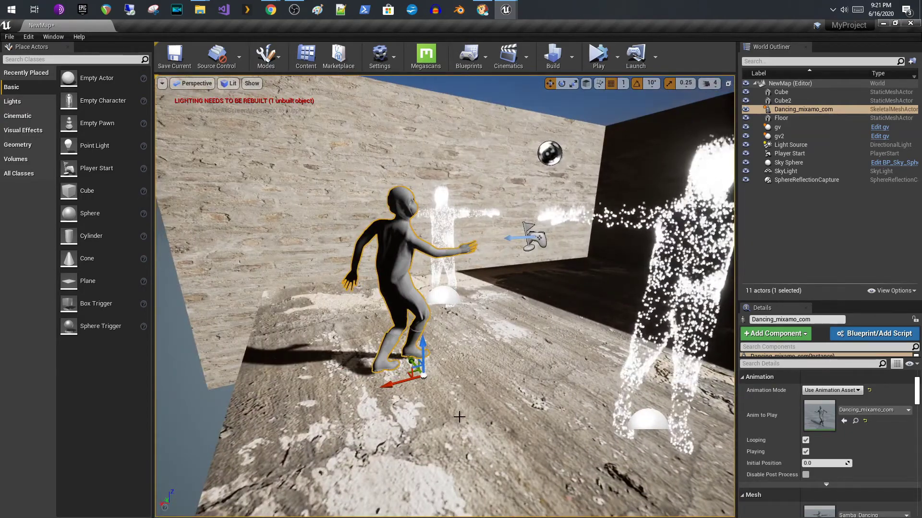
key("Delete")
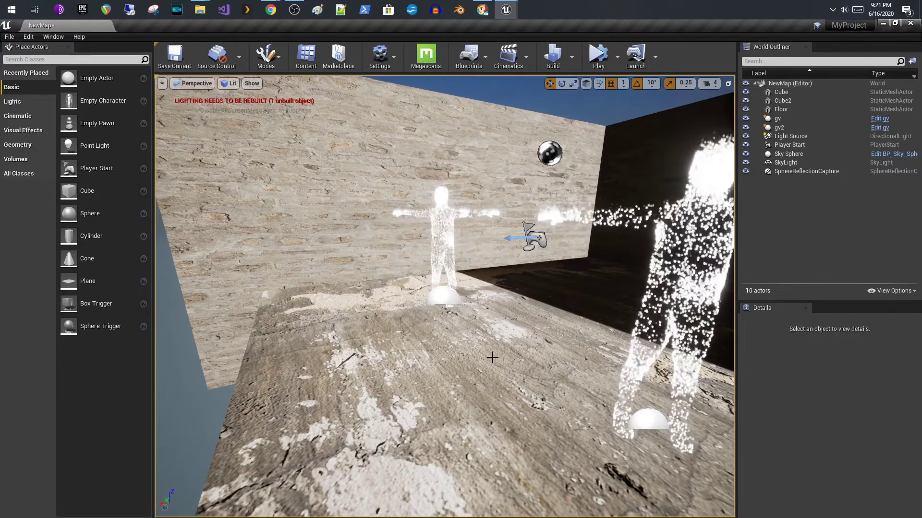
right_click_drag(492, 358, 478, 340)
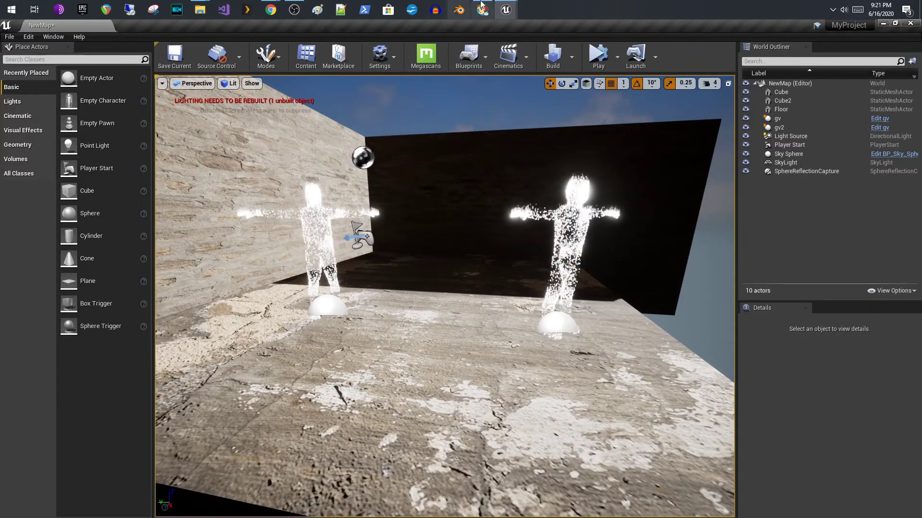
left_click(597, 55)
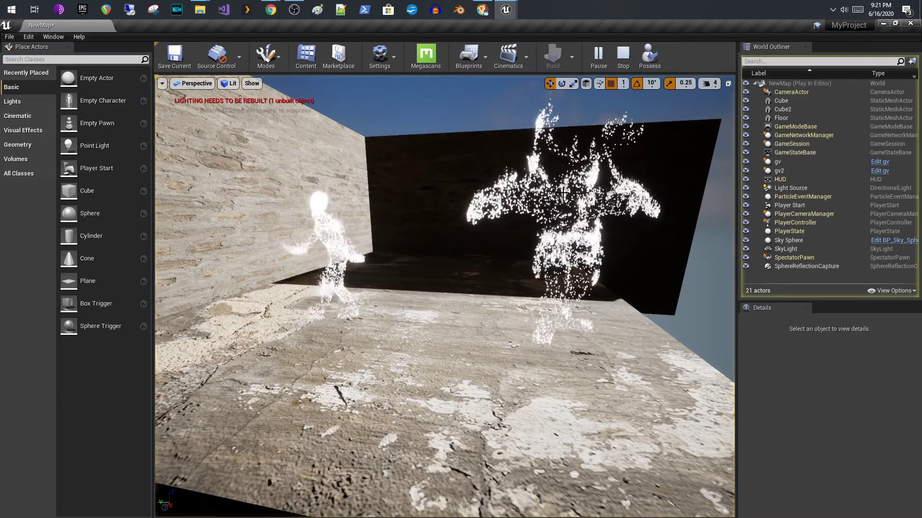